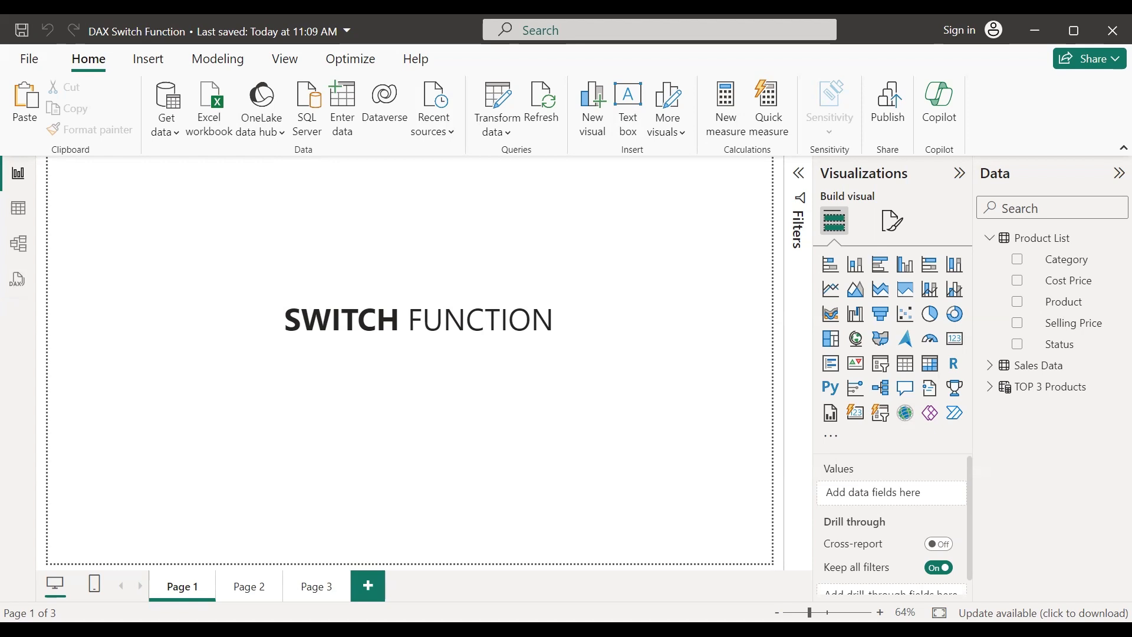
- View the report's second page, then show the rows of the Product List table
click(251, 586)
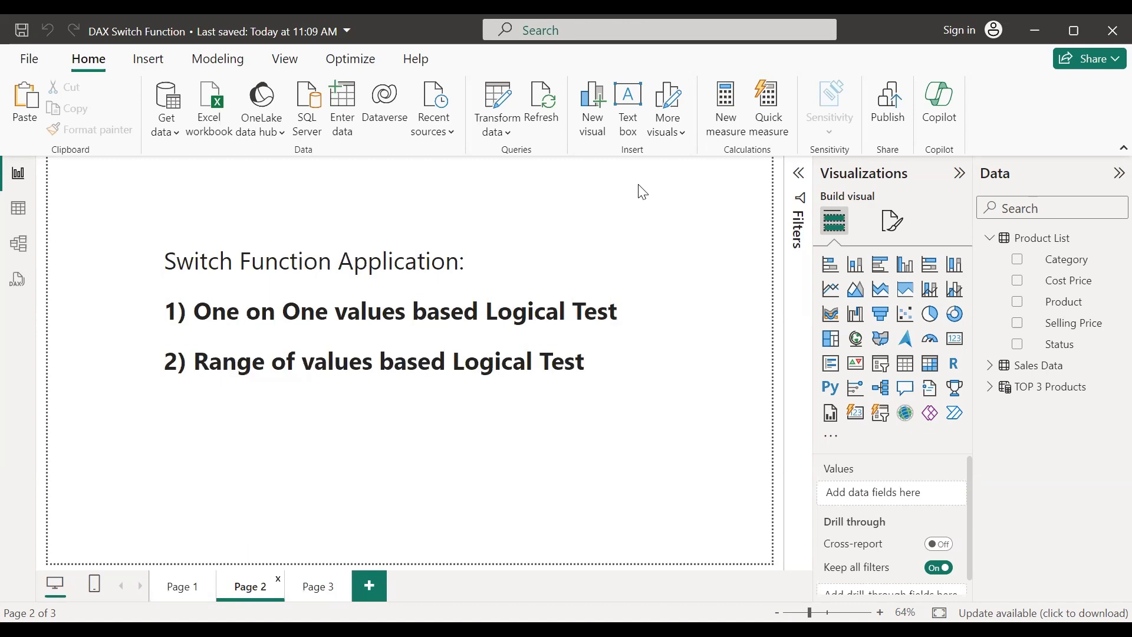
click(17, 213)
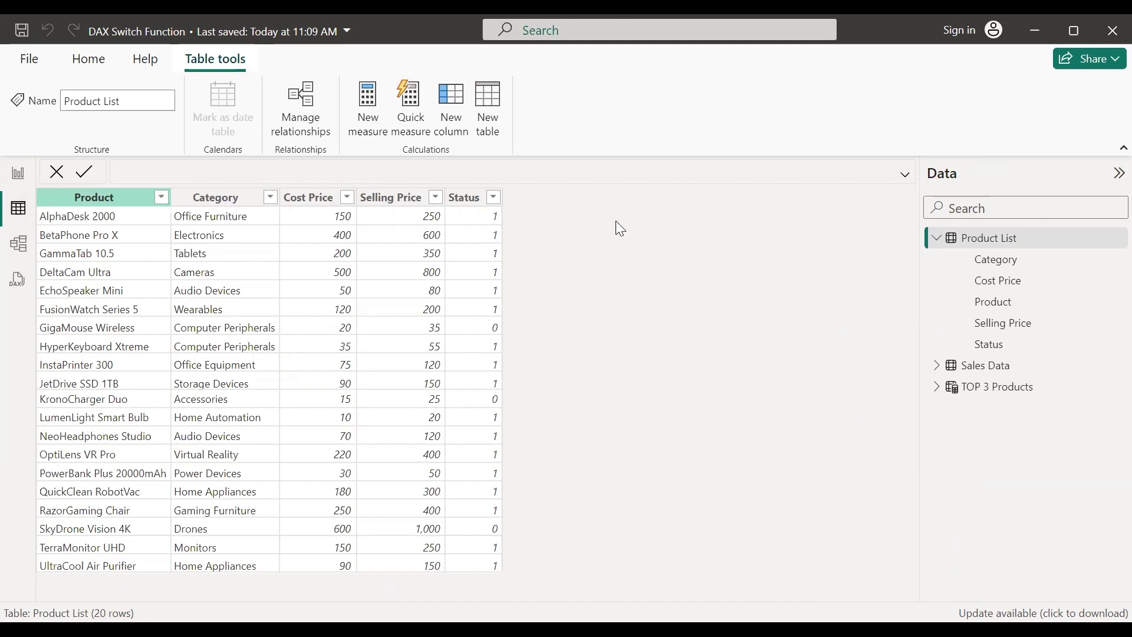
click(583, 311)
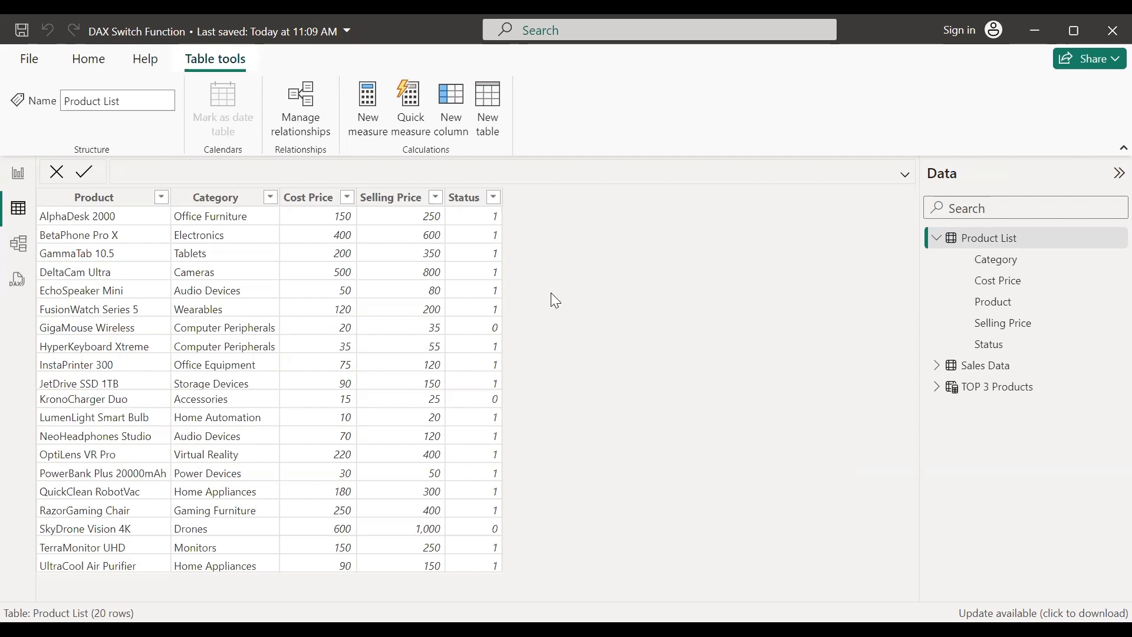
- Add a calculated column named Status_2 to Product List, starting a SWITCH formula with 'Product List'[Status] as its expression
click(458, 116)
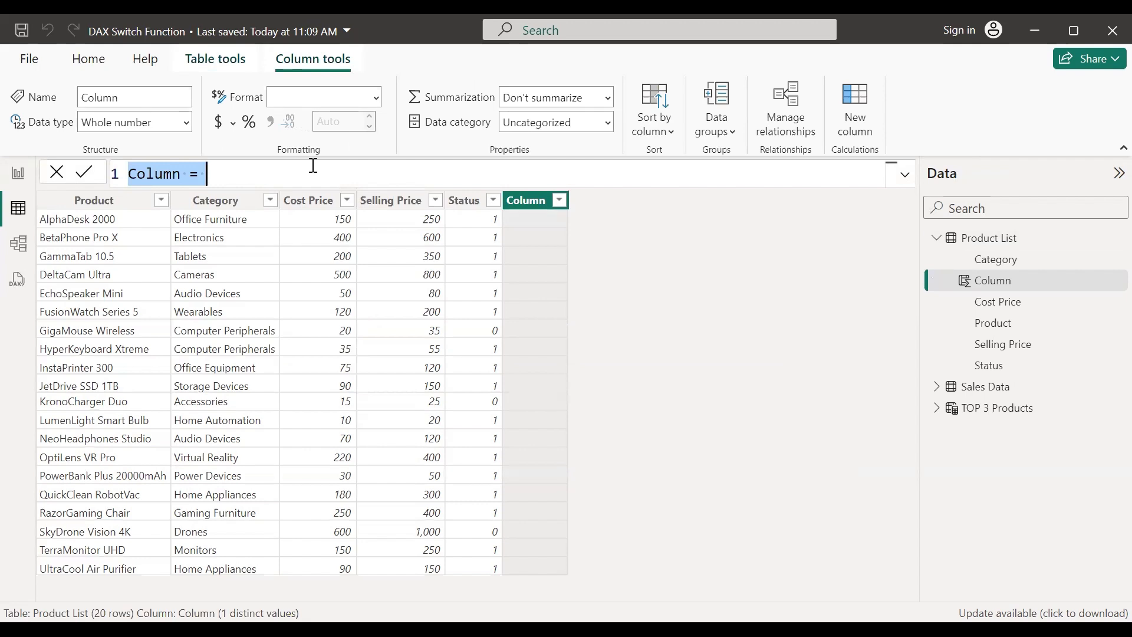
text(Stat)
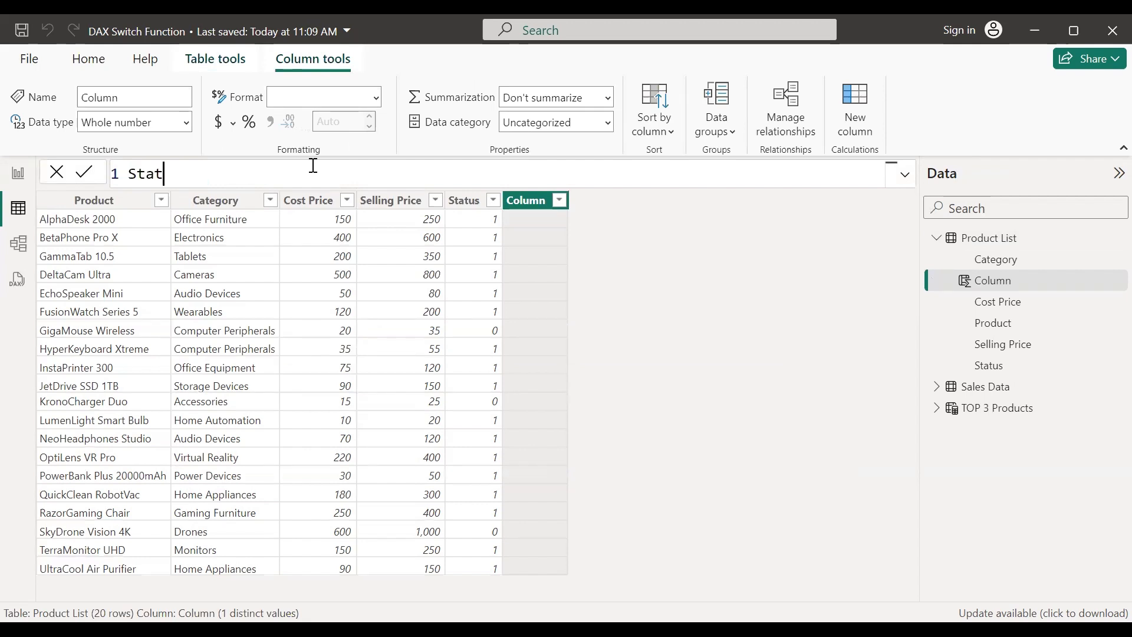
text(us_2 = )
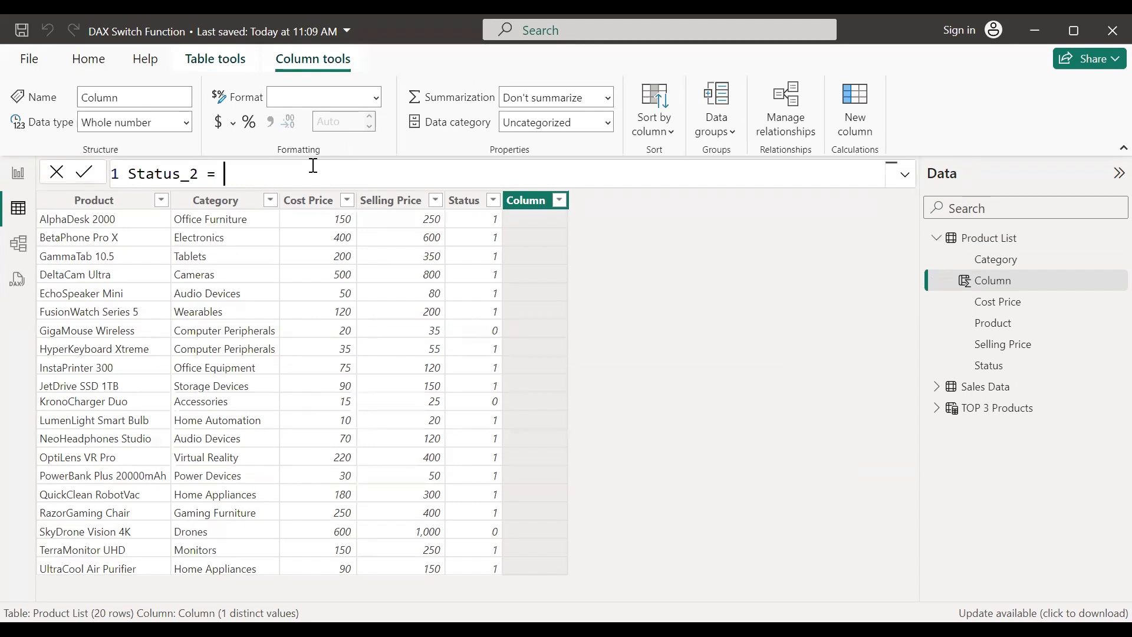
text(sw)
key(Tab)
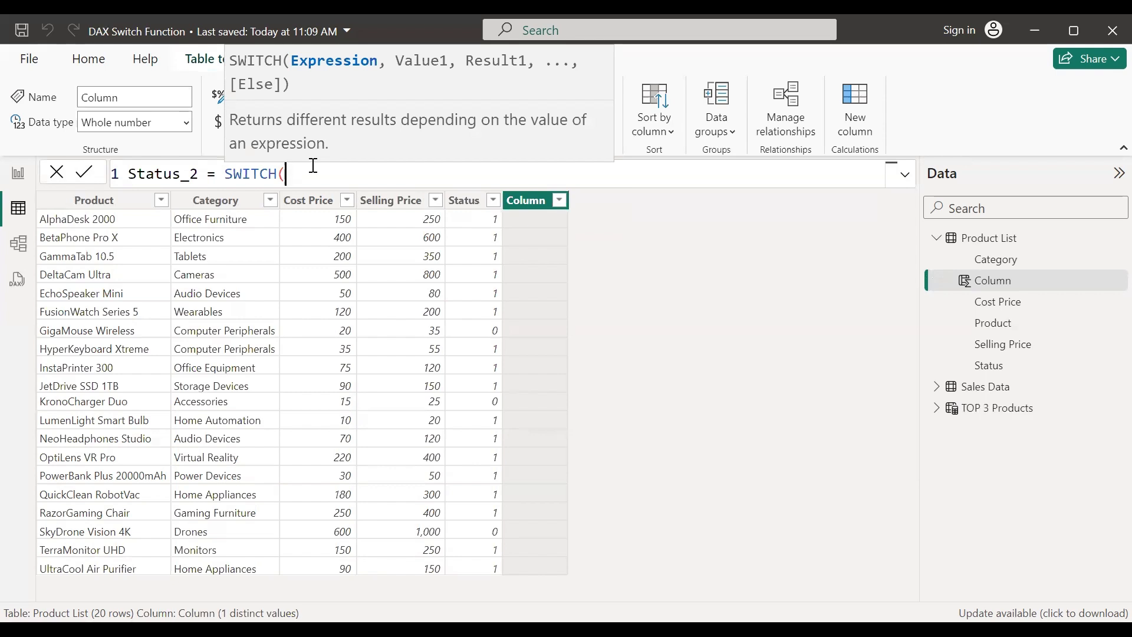
text(staut)
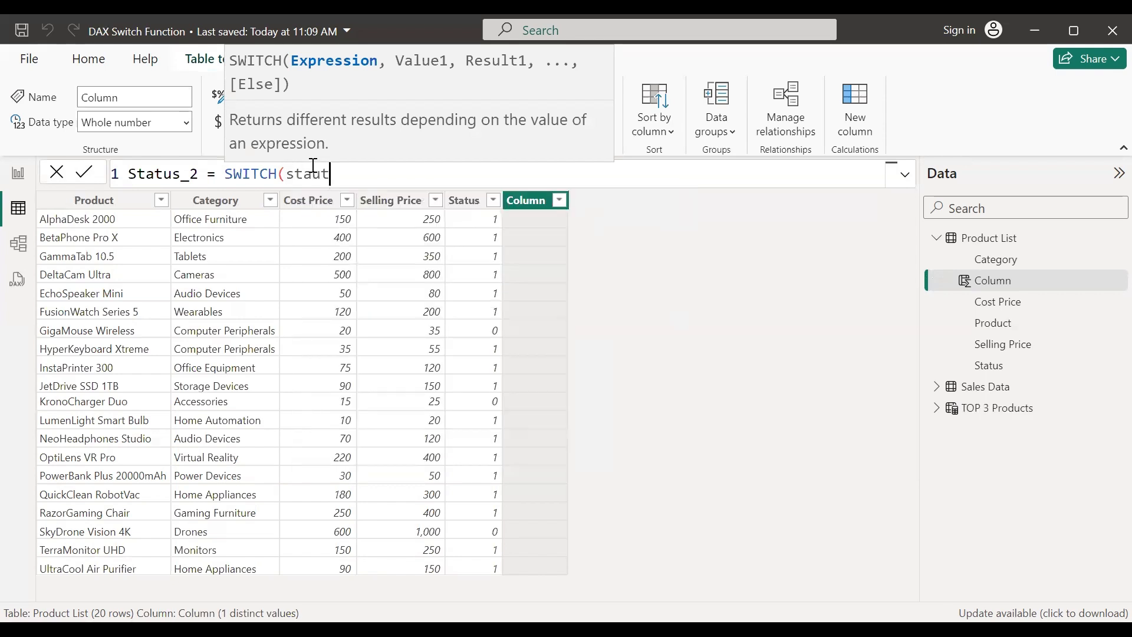
key(BackSpace)
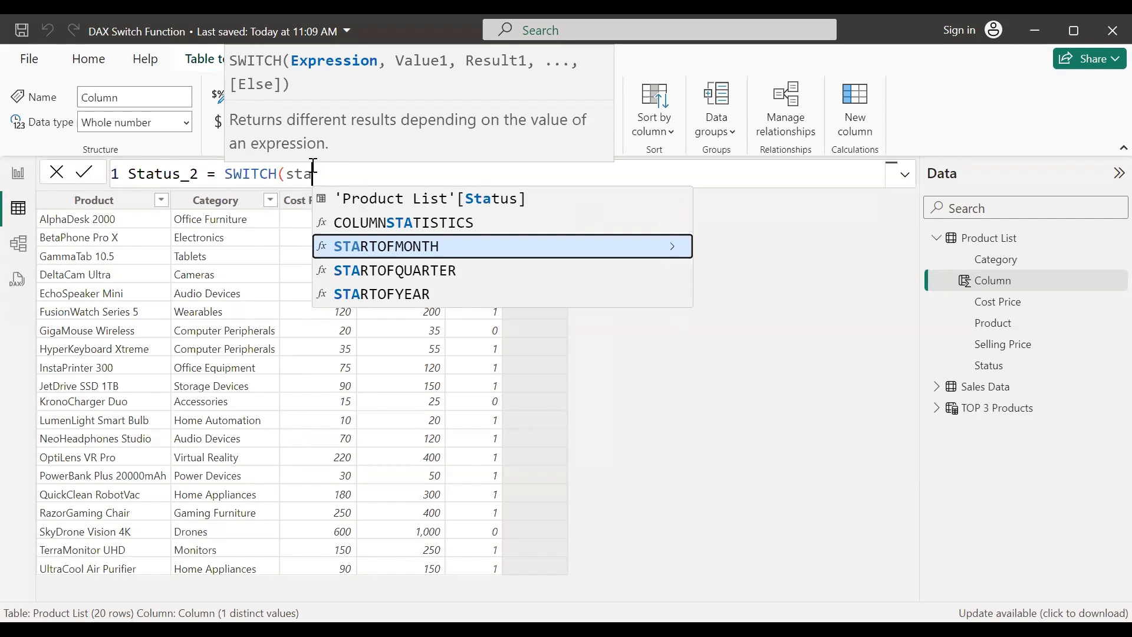
text(tus)
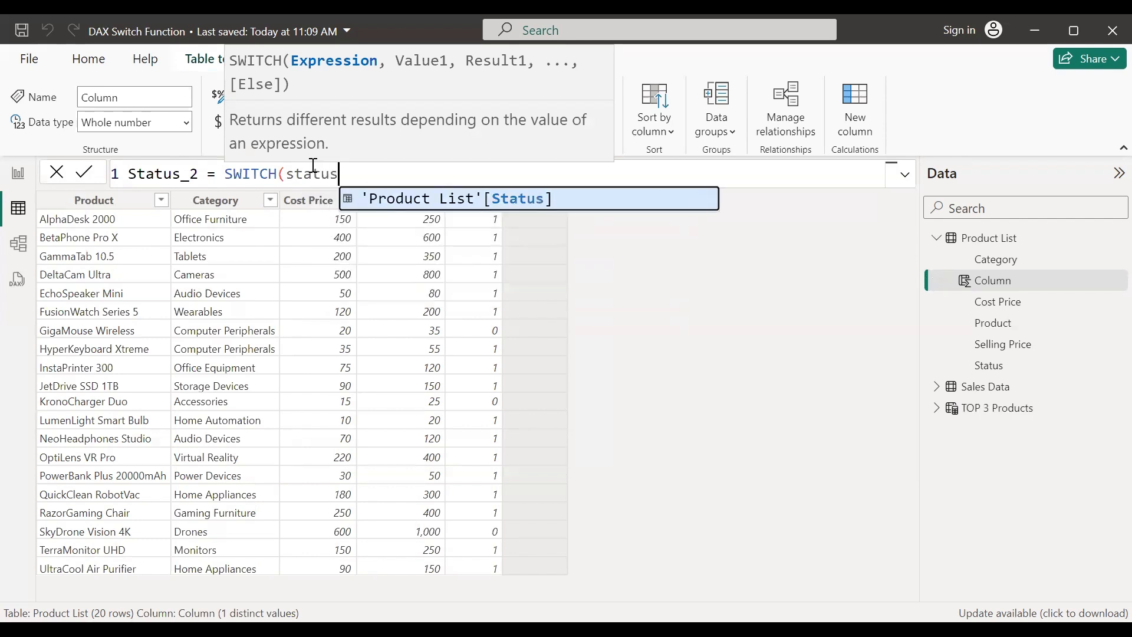
key(Tab)
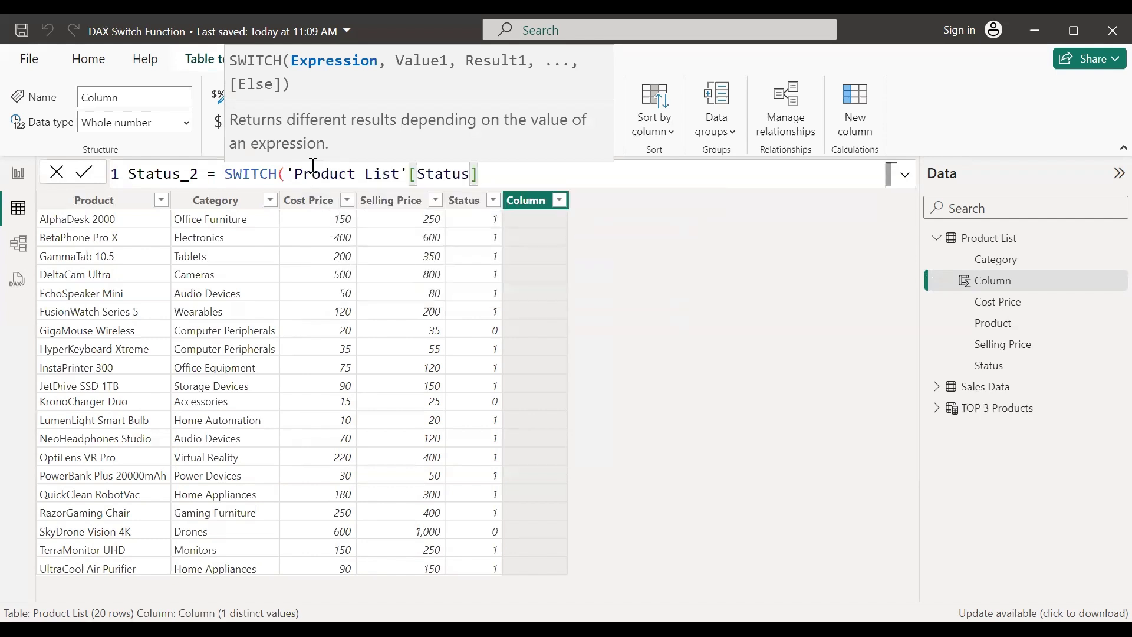
text(,)
- Add the first value-result pair on a new indented line of the Status_2 formula, mapping 1 to "Active"
key(shift+Return)
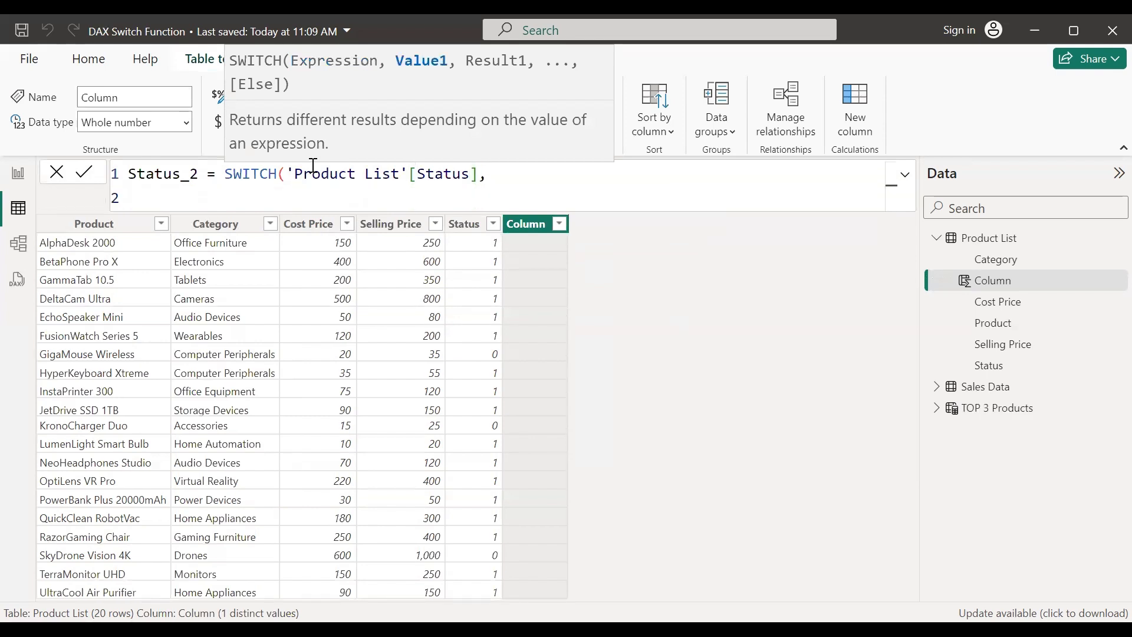
key(Tab)
key(Tab)
key(Tab)
key(Tab)
text(1, )
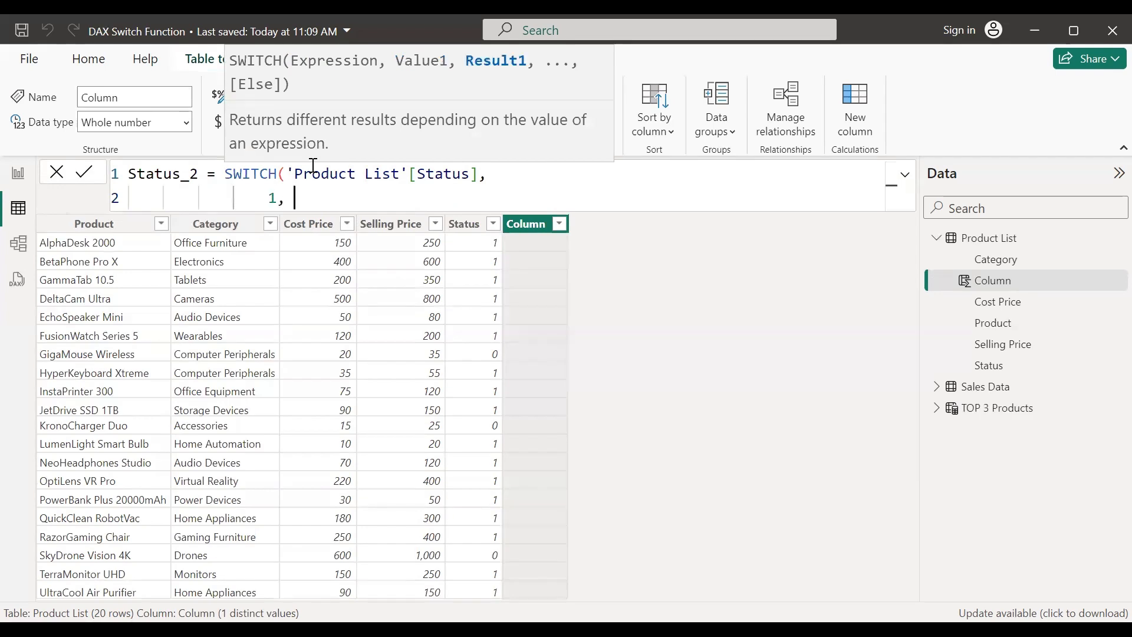
text("Active",)
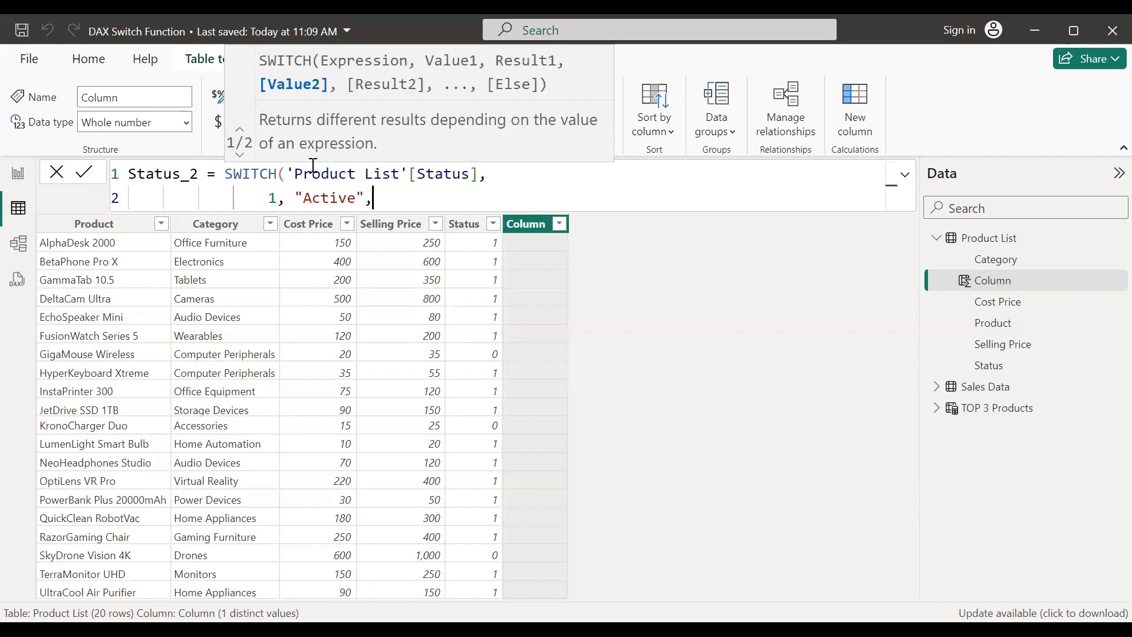
- Map 0 to "Inactive" on another line, close the SWITCH function and commit the Status_2 formula
key(shift+Return)
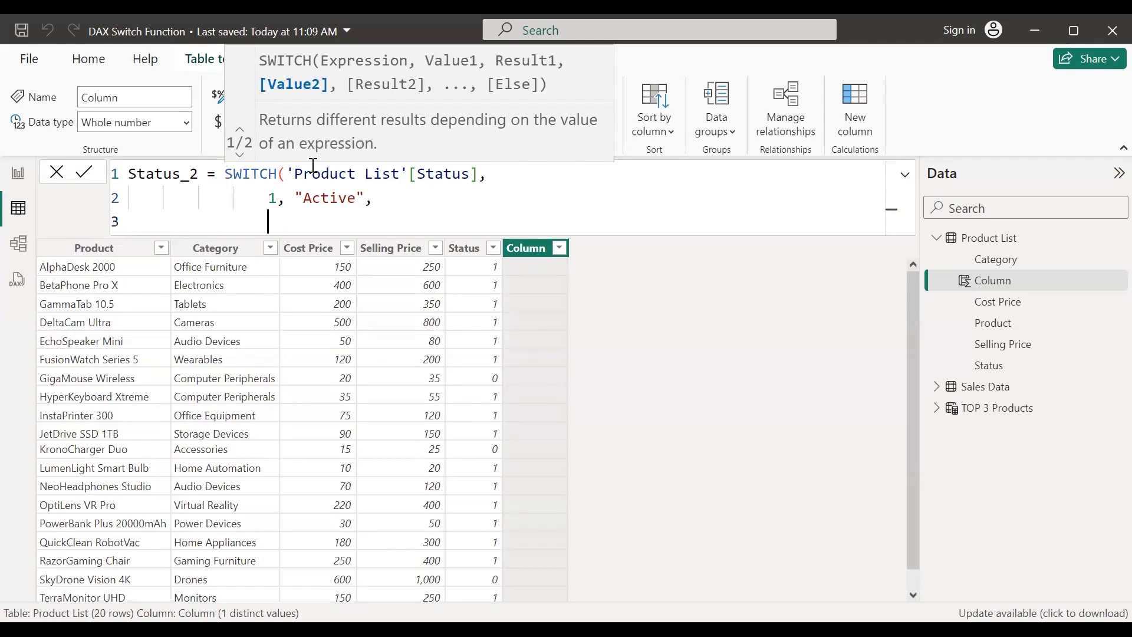
text(0, ")
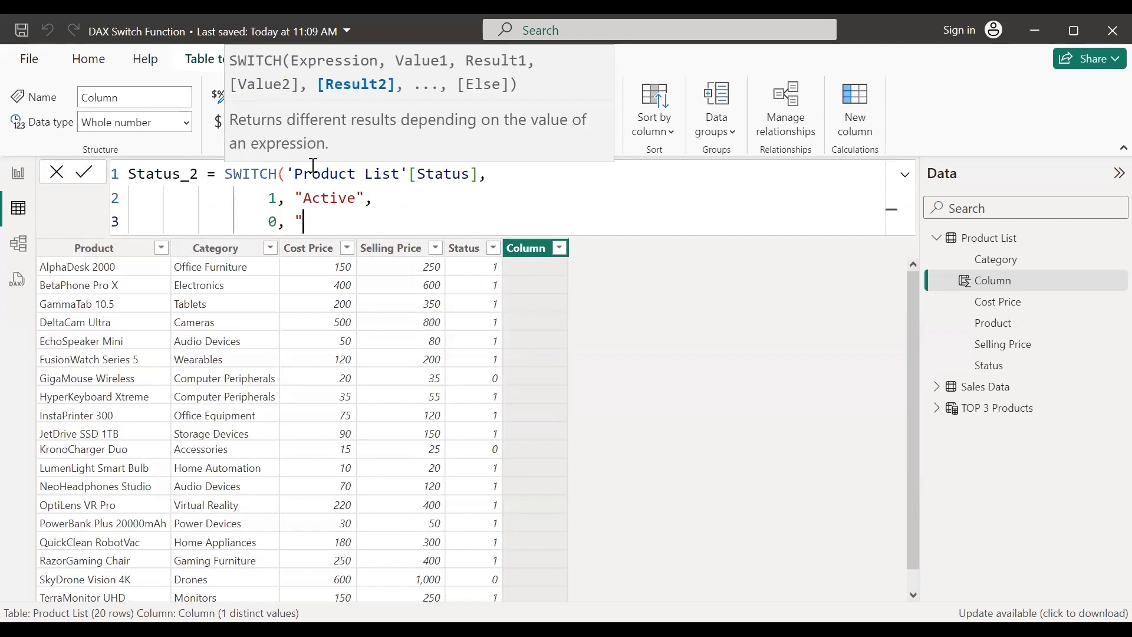
text(Inactive")
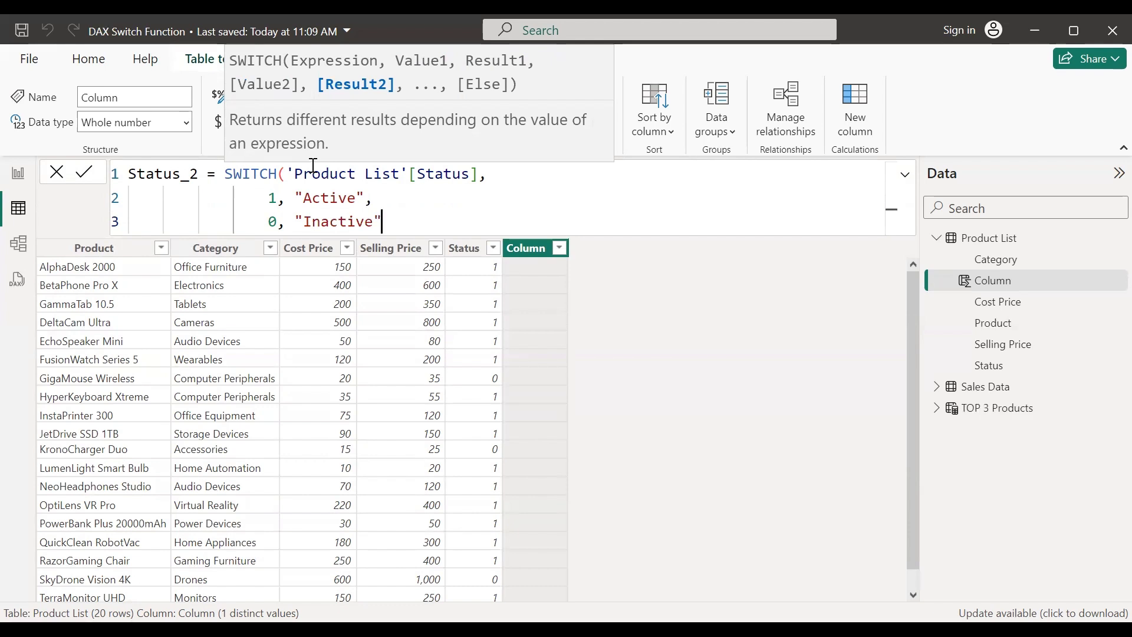
text())
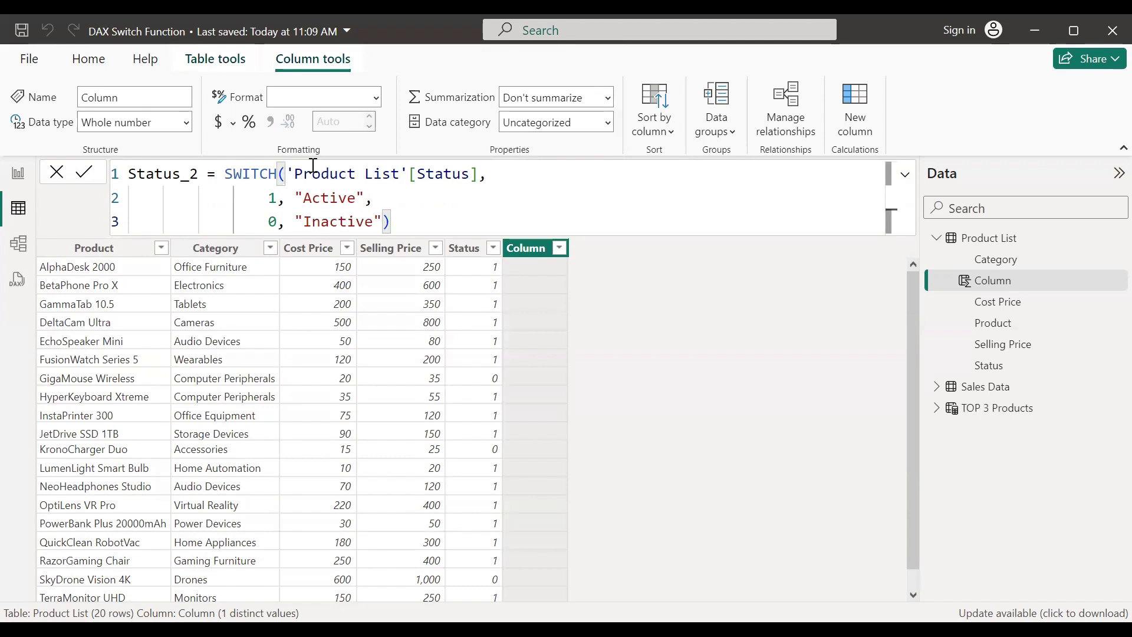
click(314, 171)
key(Return)
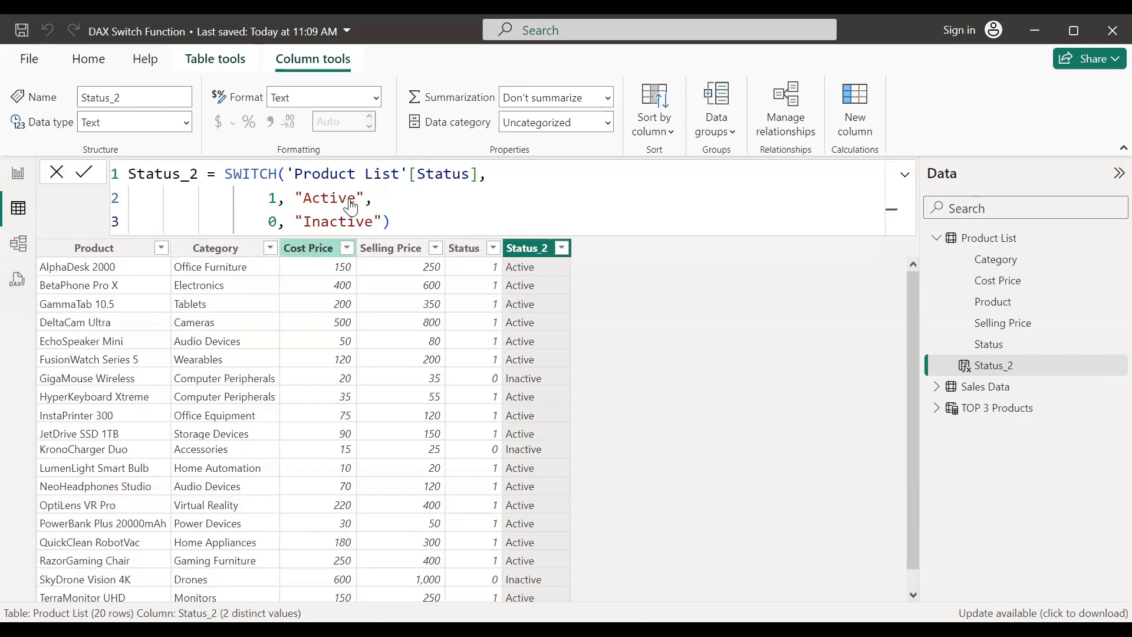
- Add another calculated column named Cost Category to Product List, starting a SWITCH formula with TRUE() as its expression
click(347, 248)
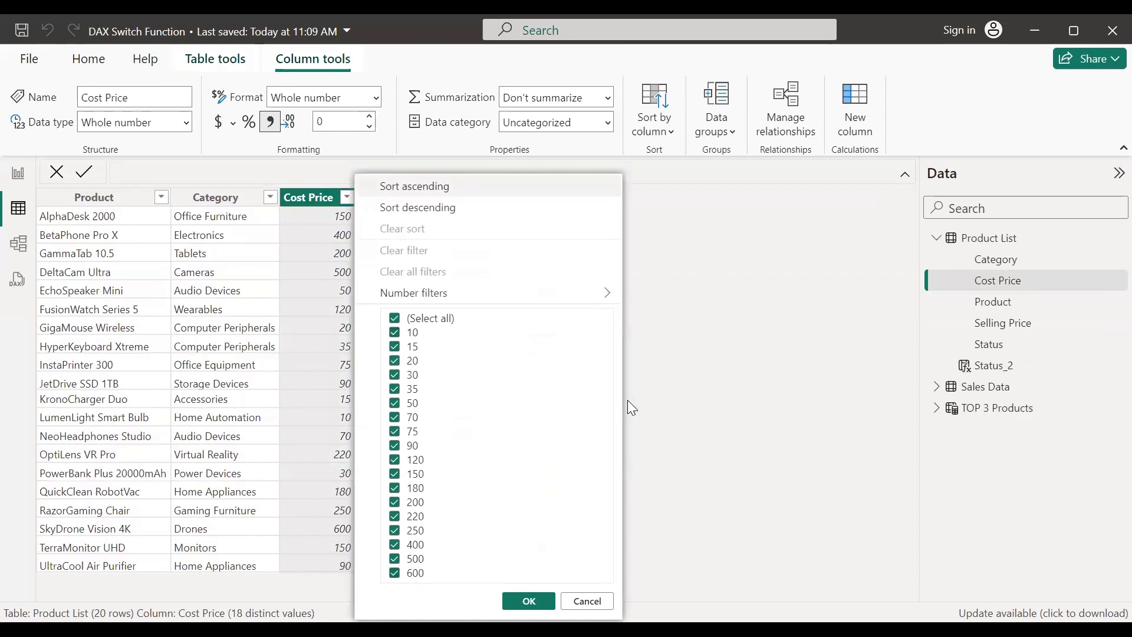
click(311, 213)
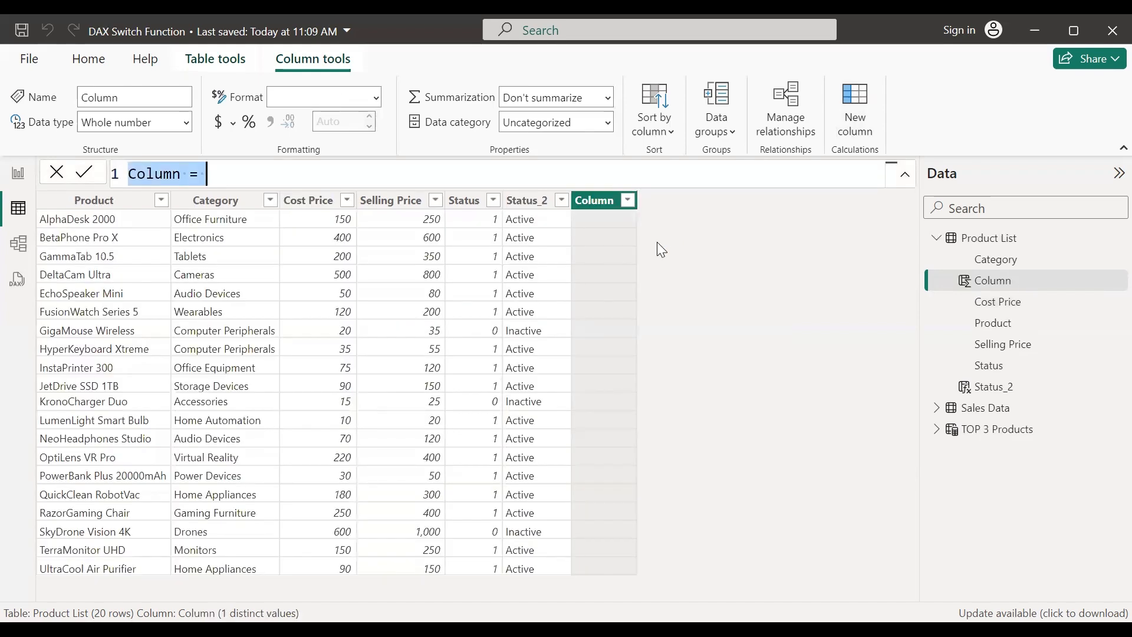
text(Cost Cate)
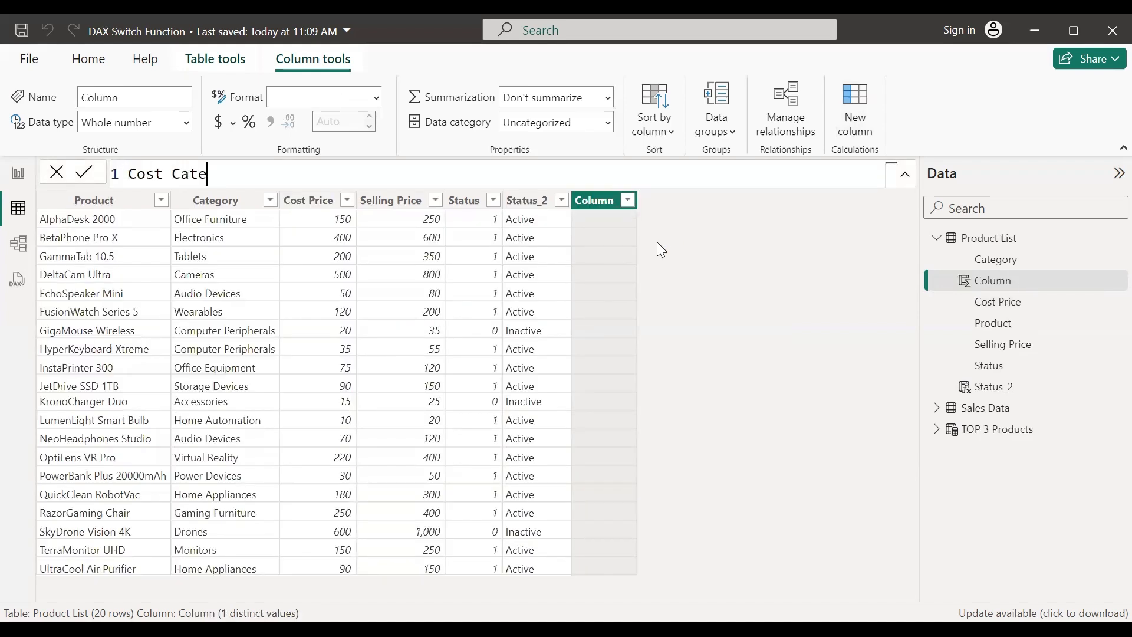
text(gory = SWITCH()
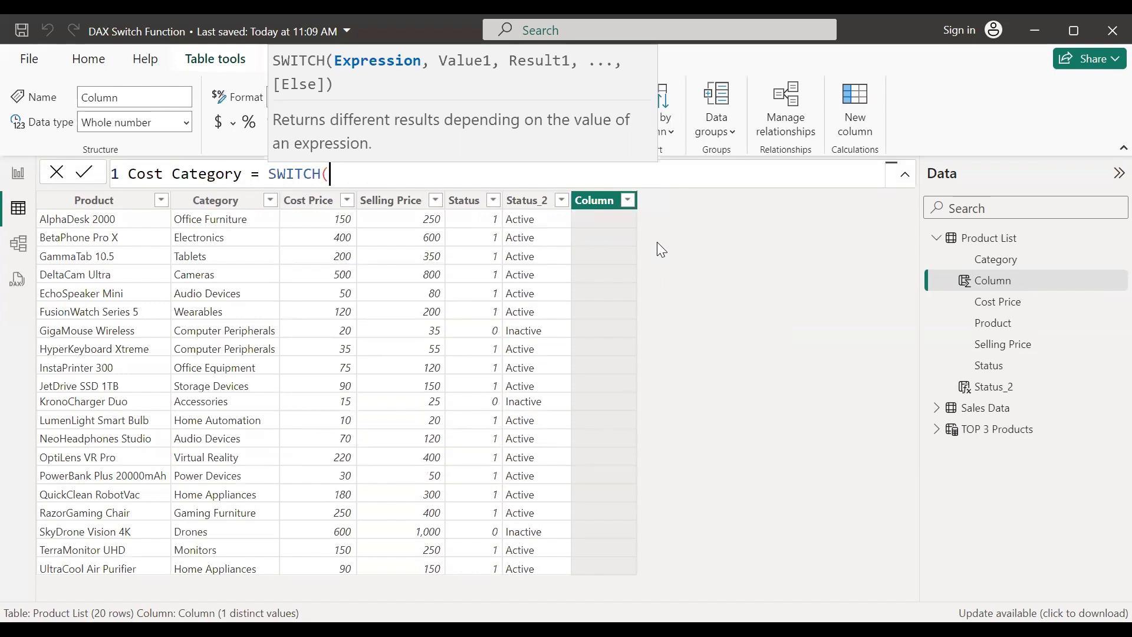
text(True)
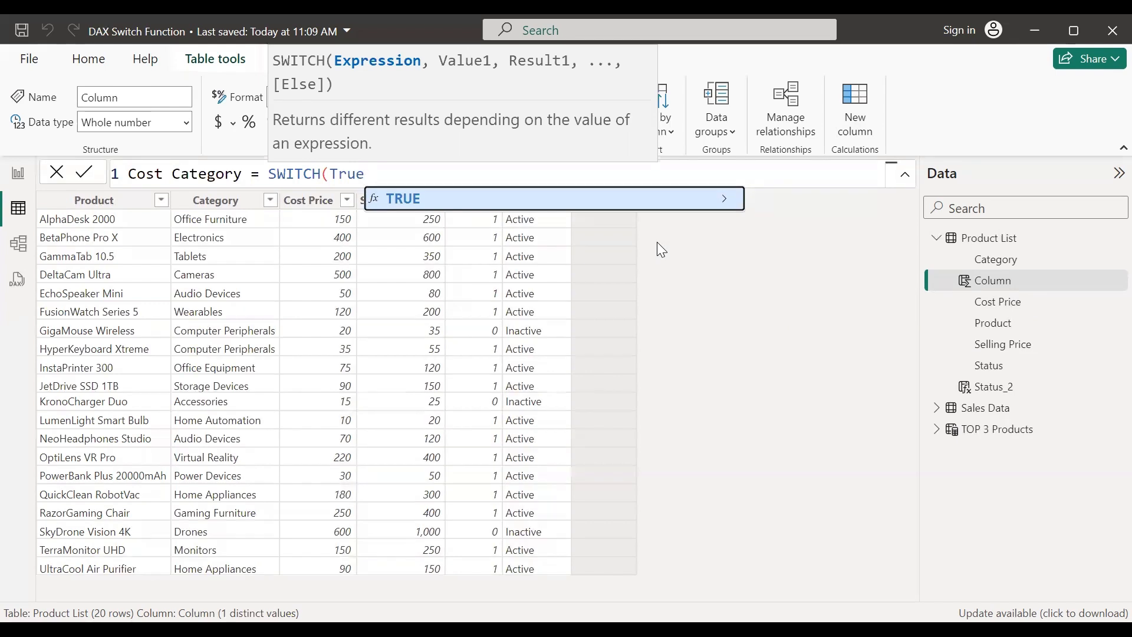
key(Tab)
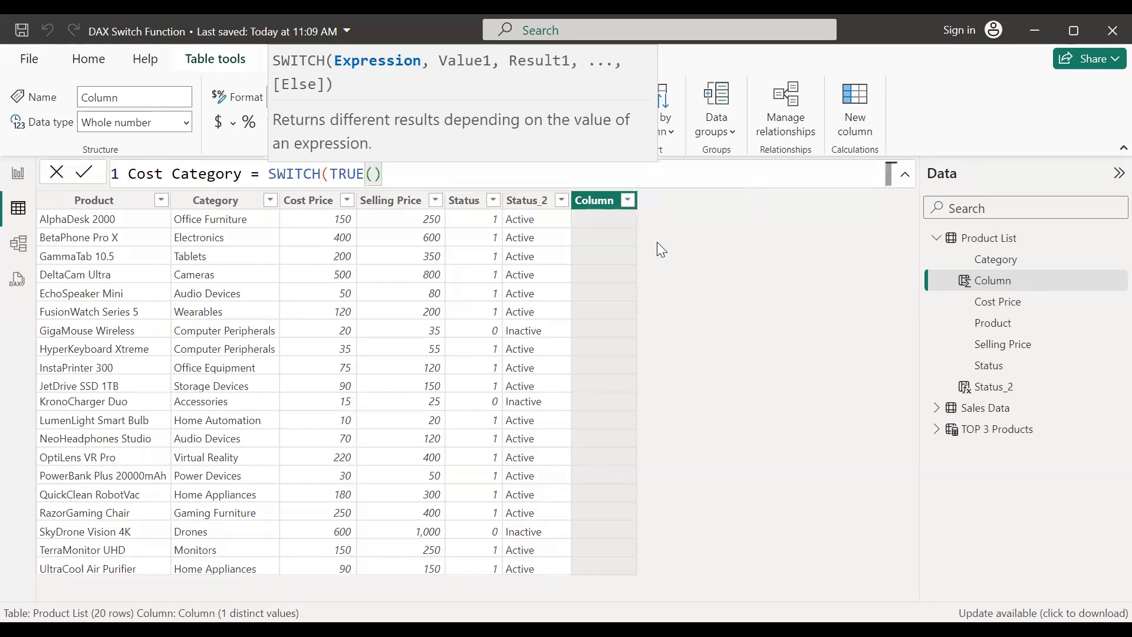
text(,)
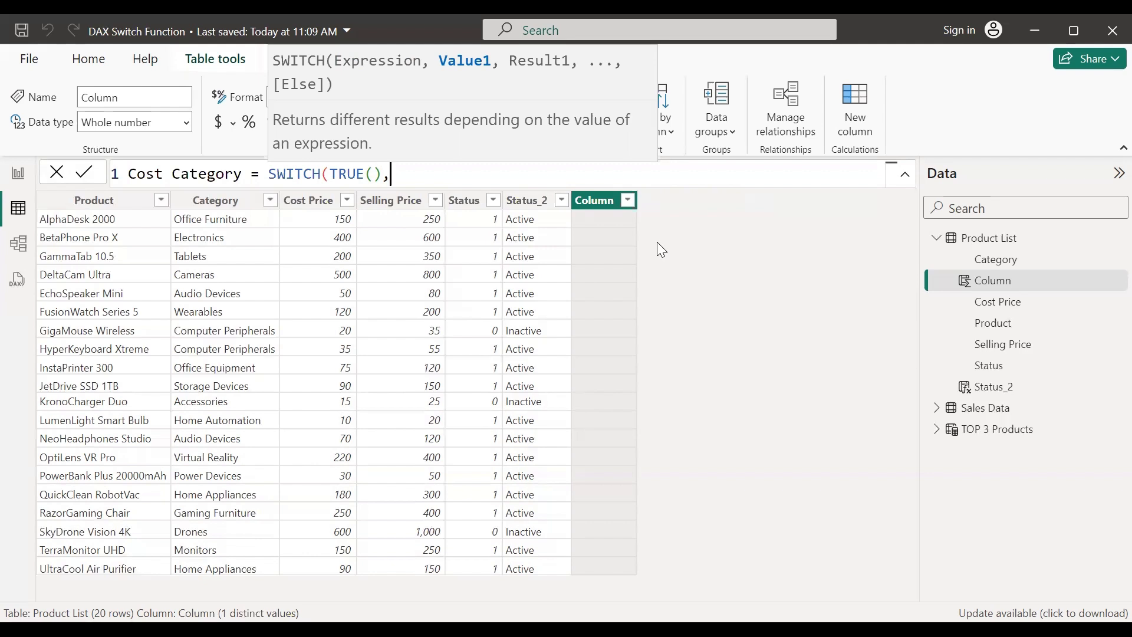
- Add the first condition on a new line of the Cost Category formula, returning "High Price" when 'Product List'[Cost Price] > 400
key(shift+Return)
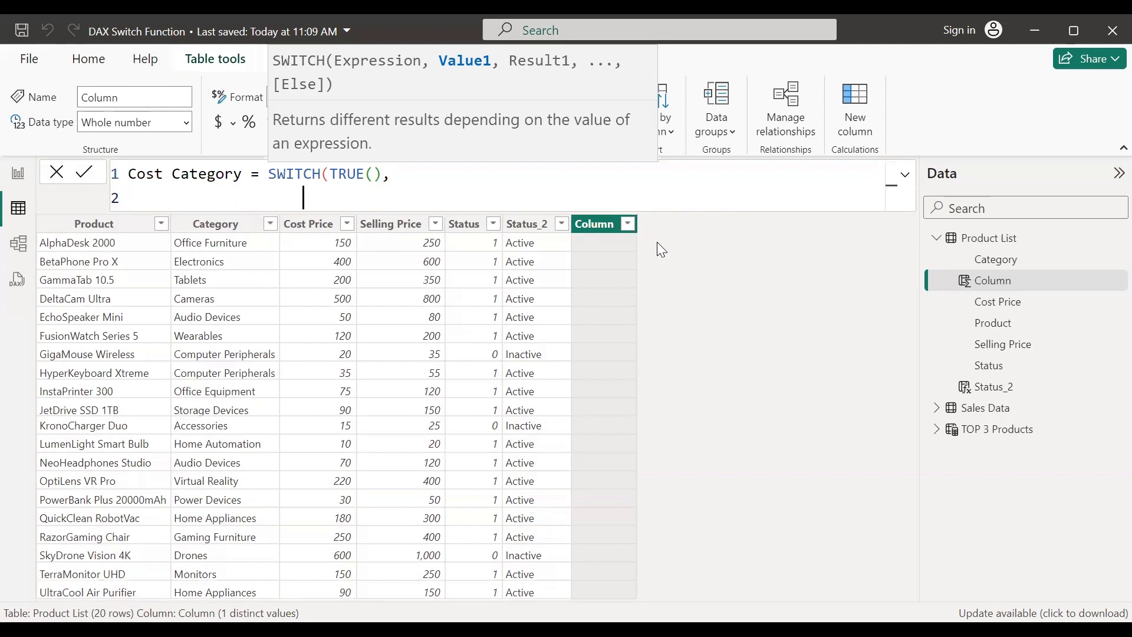
text(cost)
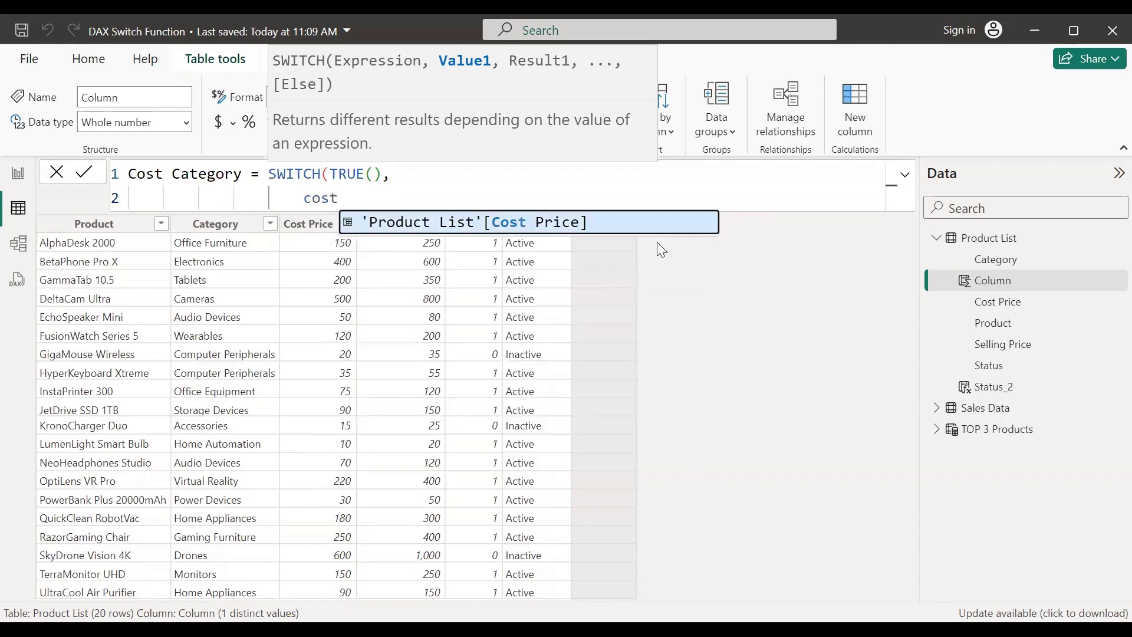
key(Tab)
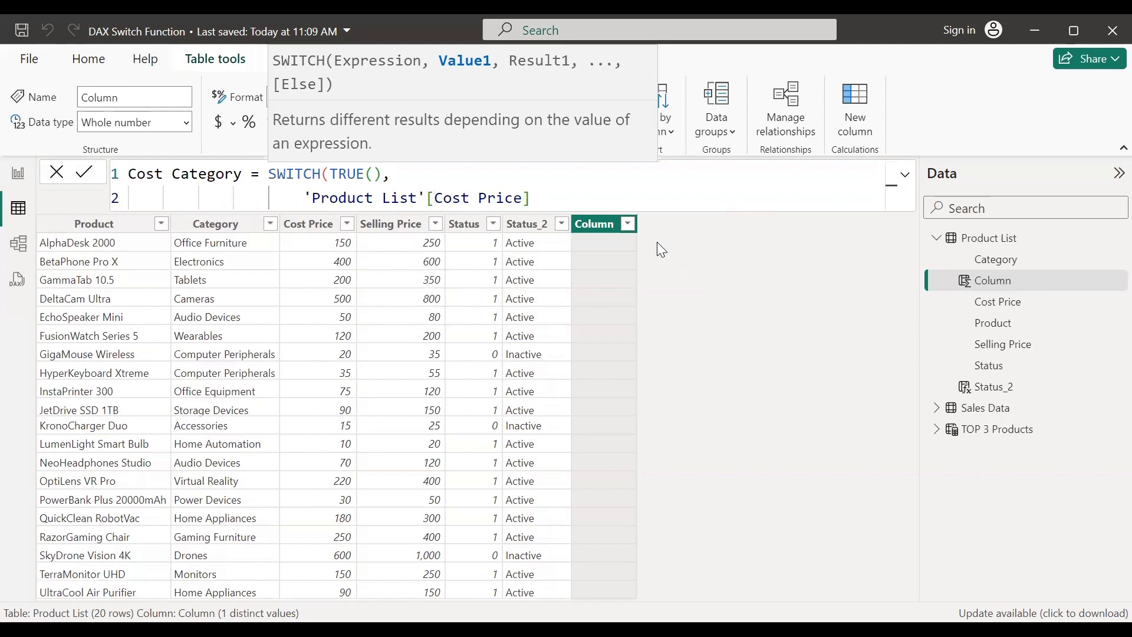
text(<)
key(BackSpace)
text(> 400, ")
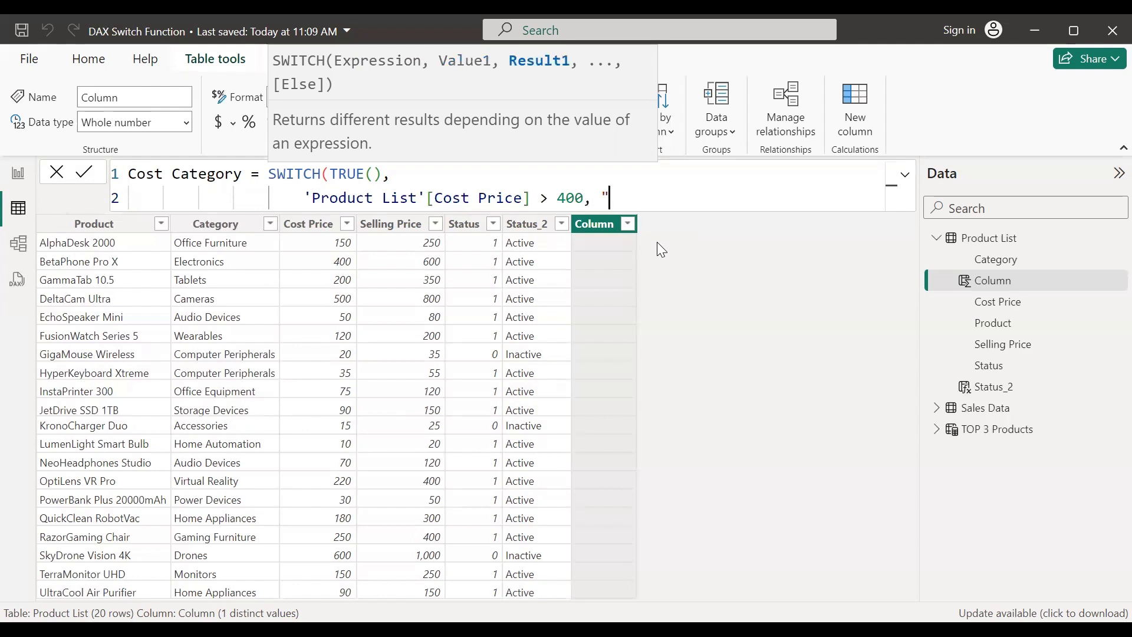
text(High Price",)
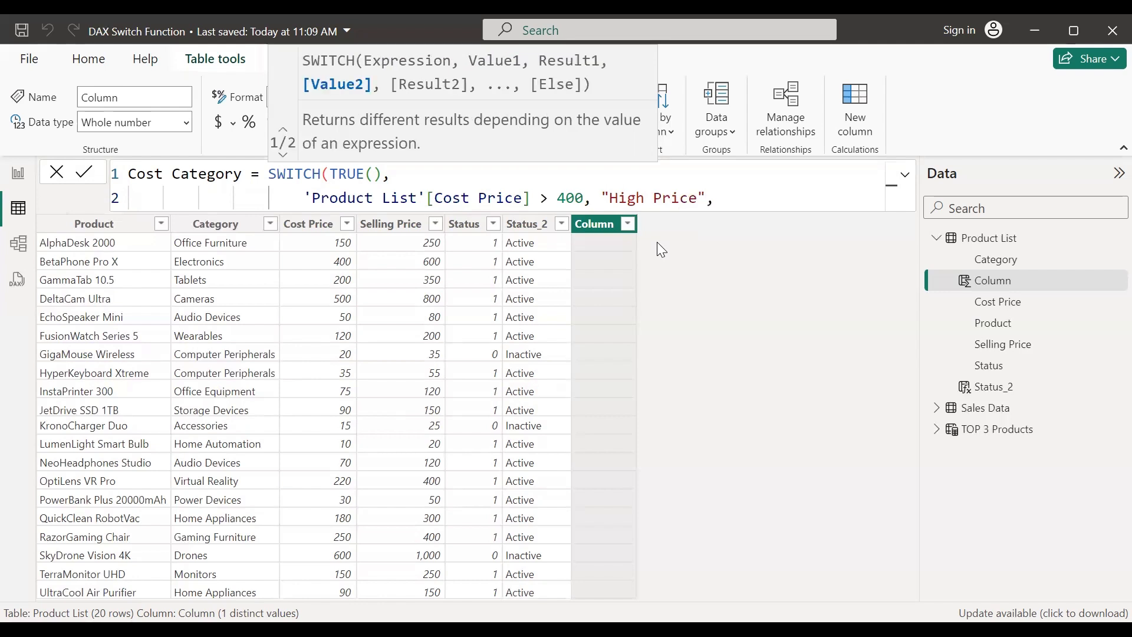
- Add the second condition on a new line of the Cost Category formula, returning "Medium Price" when 'Product List'[Cost Price] > 200
key(shift+Return)
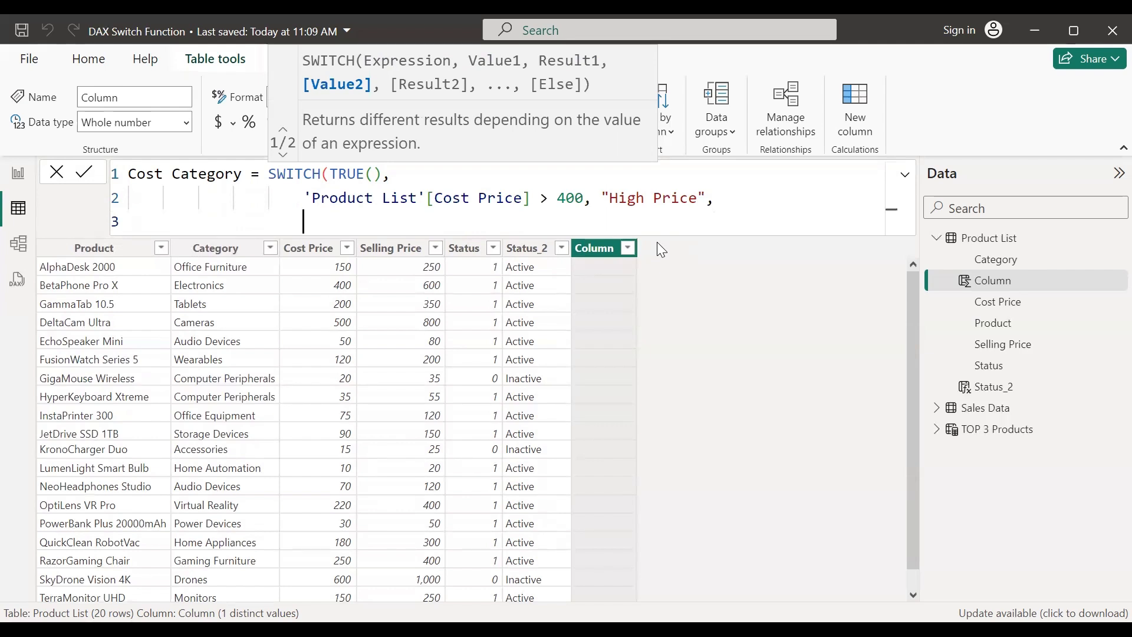
text(cost)
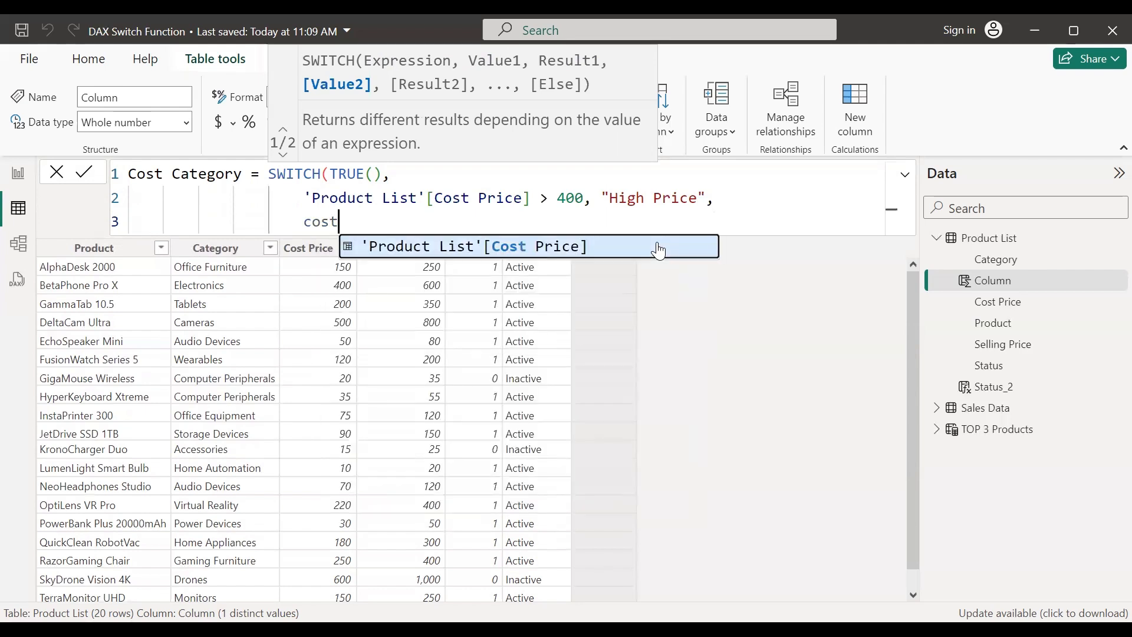
click(659, 247)
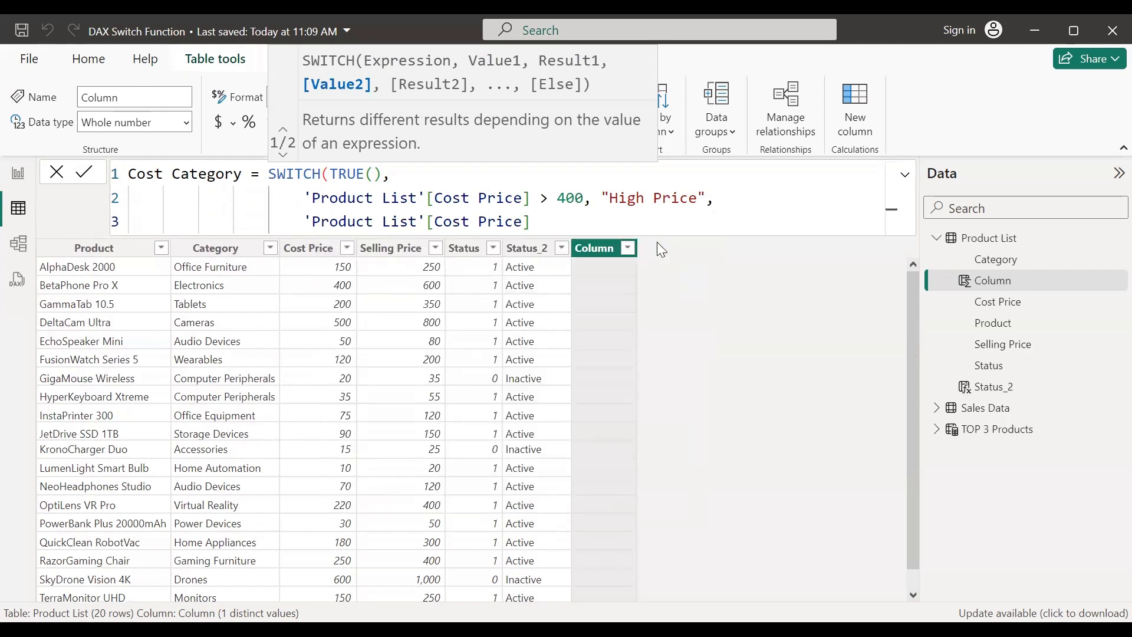
text(> 200,)
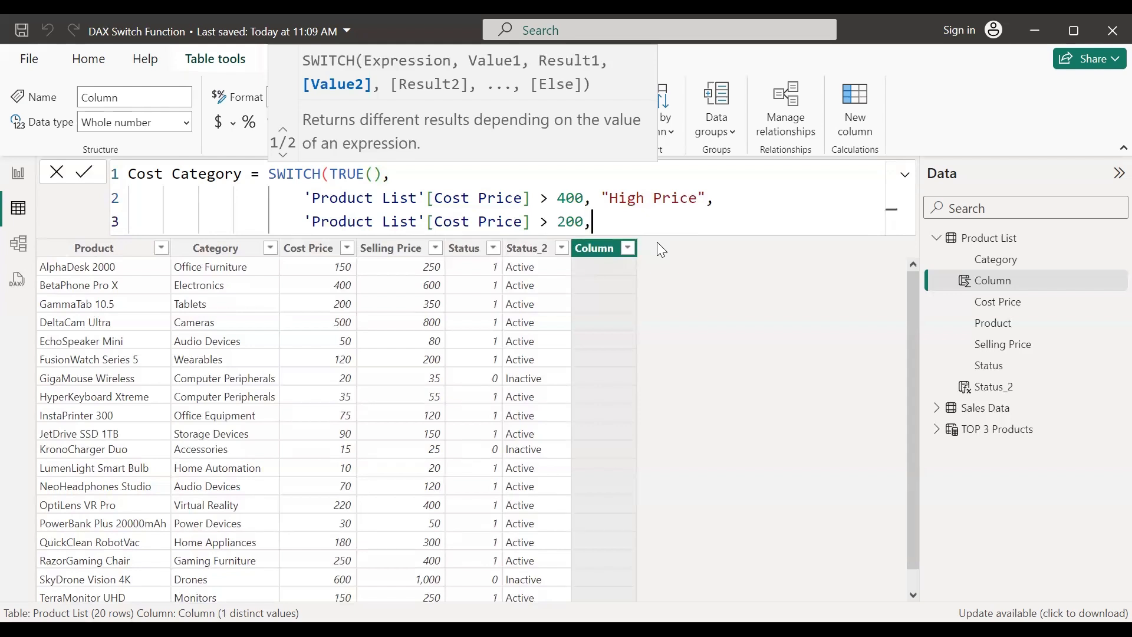
text( "Me)
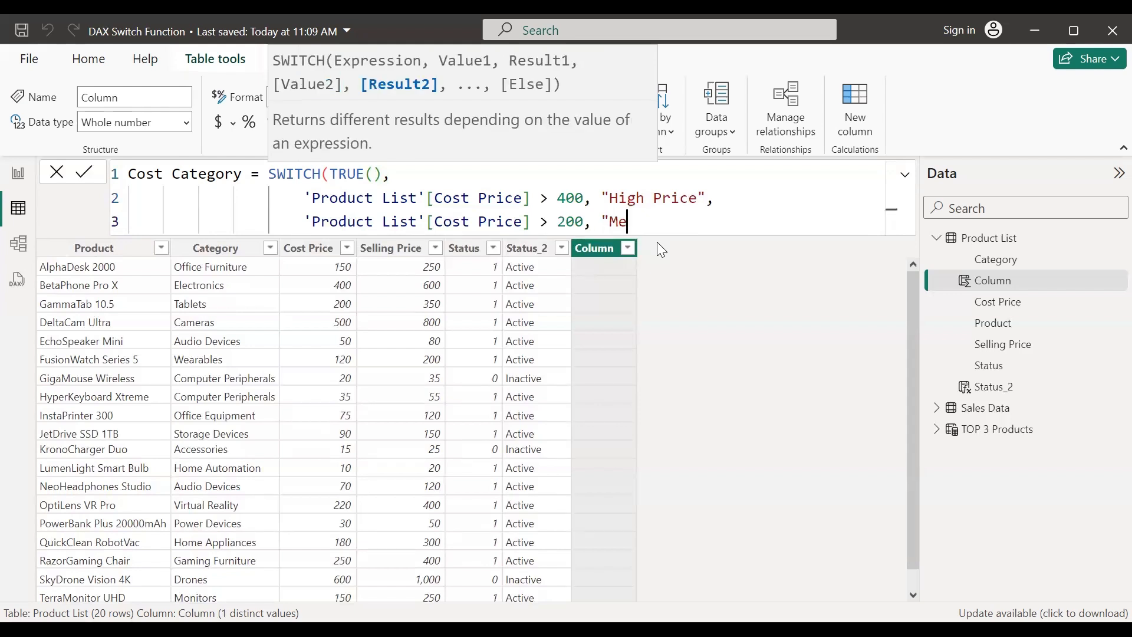
text(dium Price",)
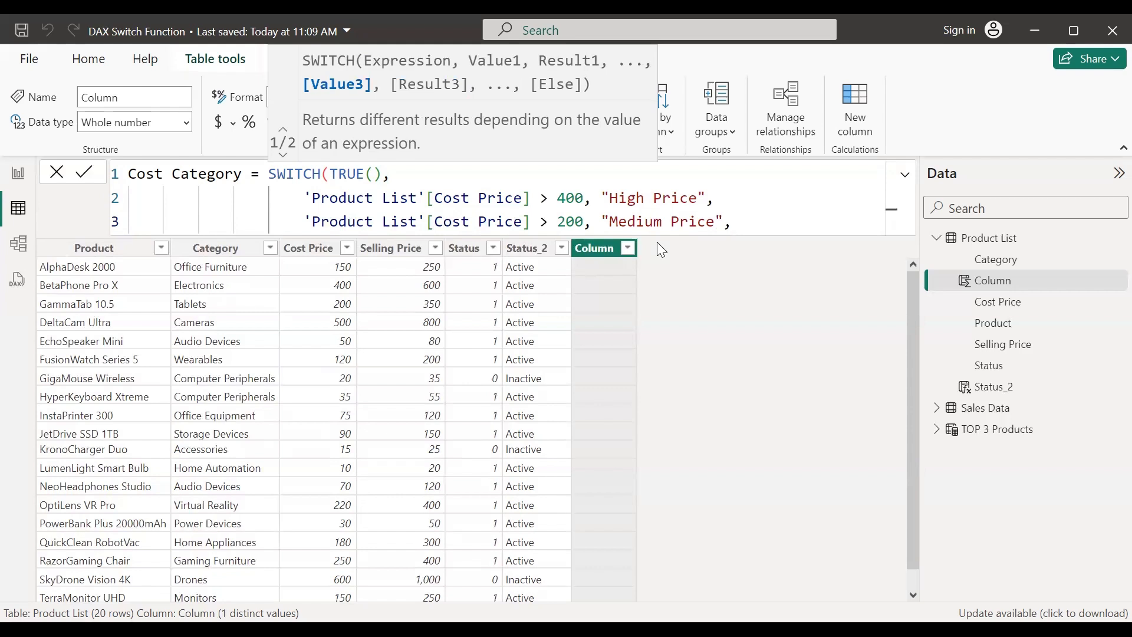
- Add the third condition on another line of the Cost Category formula, returning "Low Price" when 'Product List'[Cost Price] > 0
key(Return)
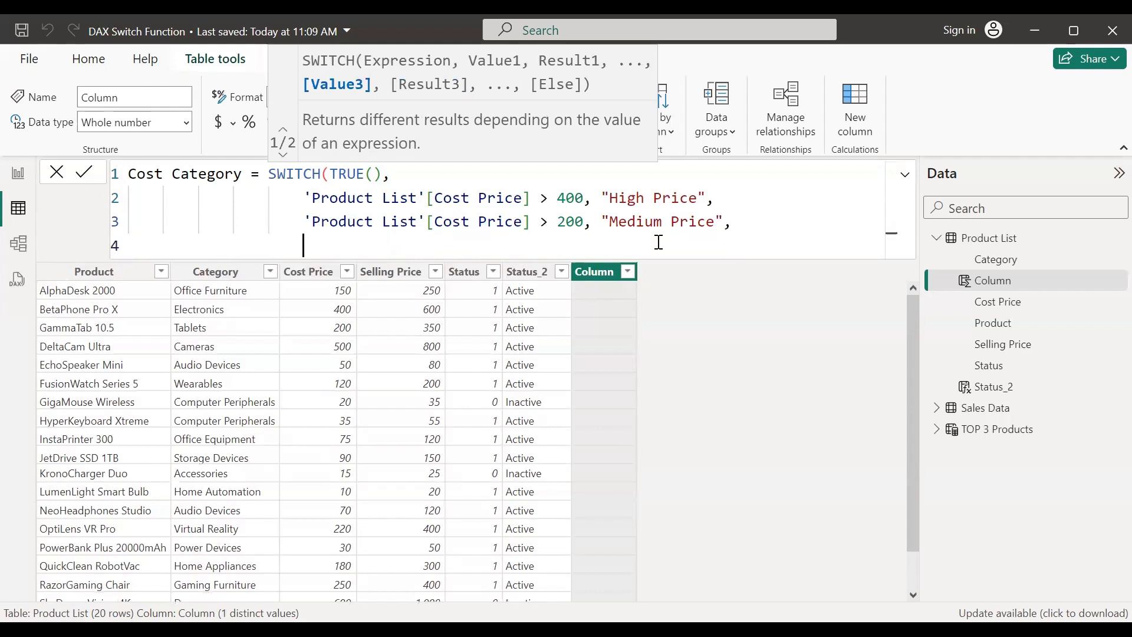
text(Pri)
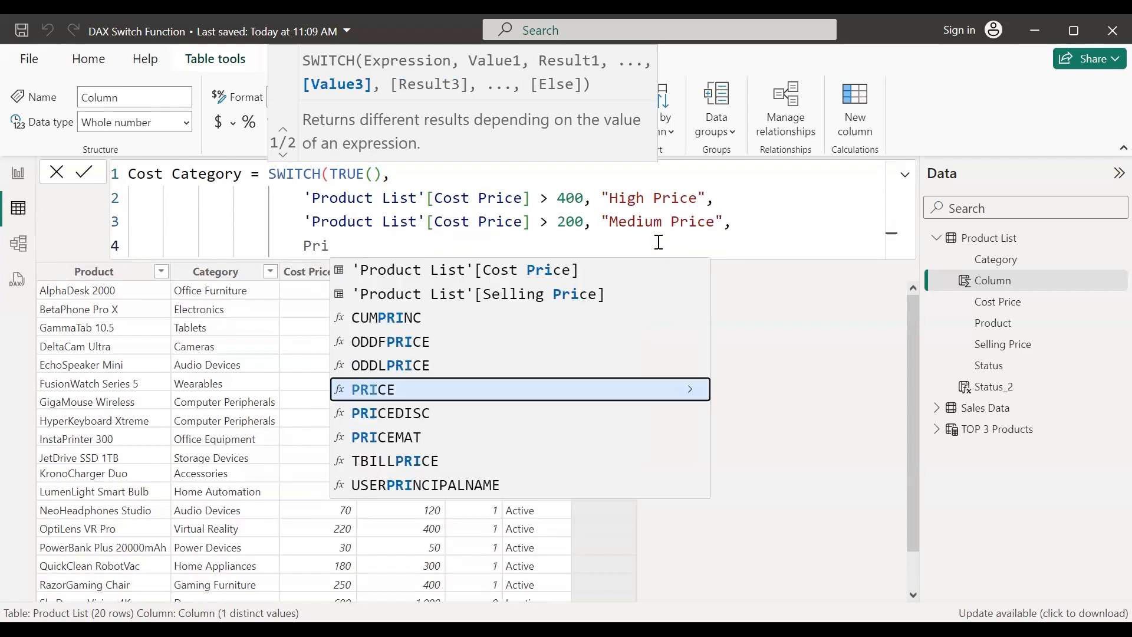
key(Up)
key(Up)
key(Up)
key(Up)
key(Up)
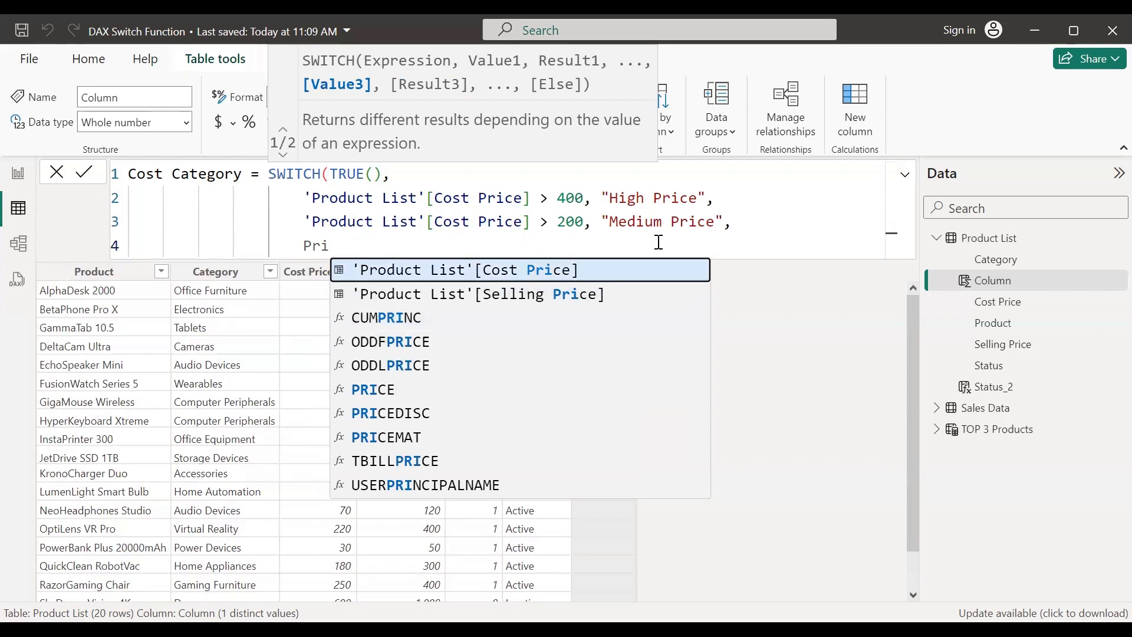
key(Tab)
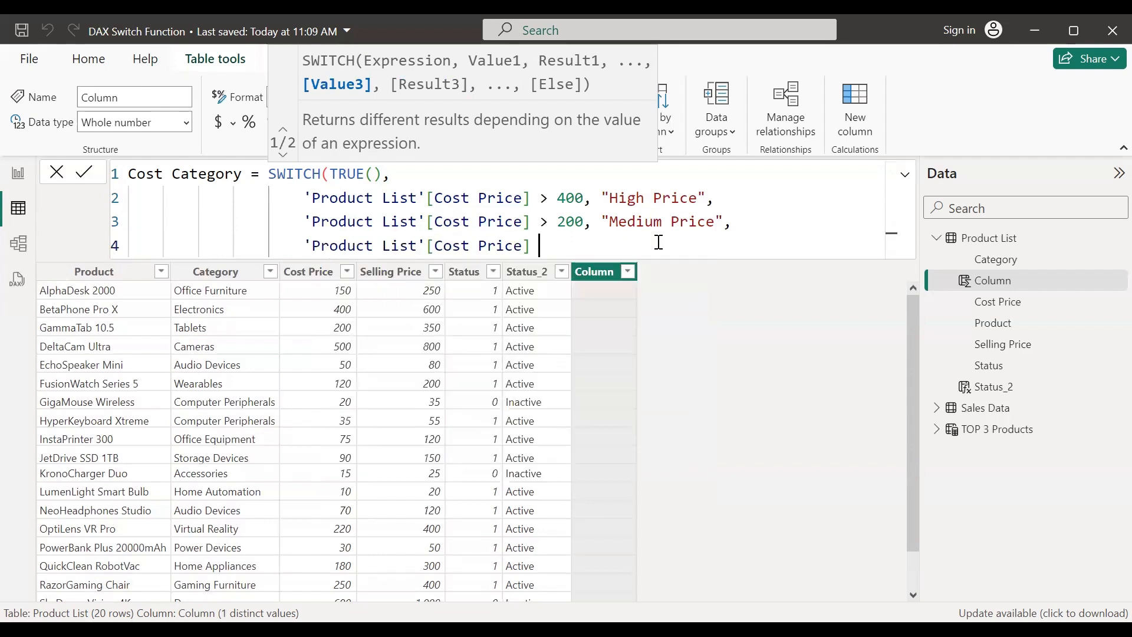
text(> 0, "Low )
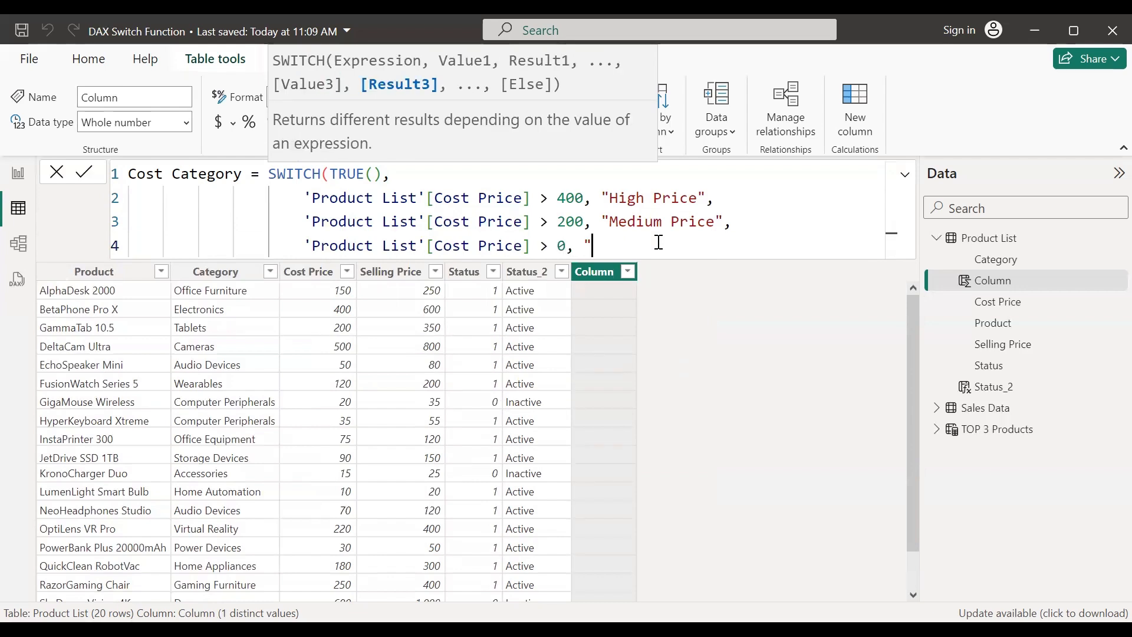
text(Price)
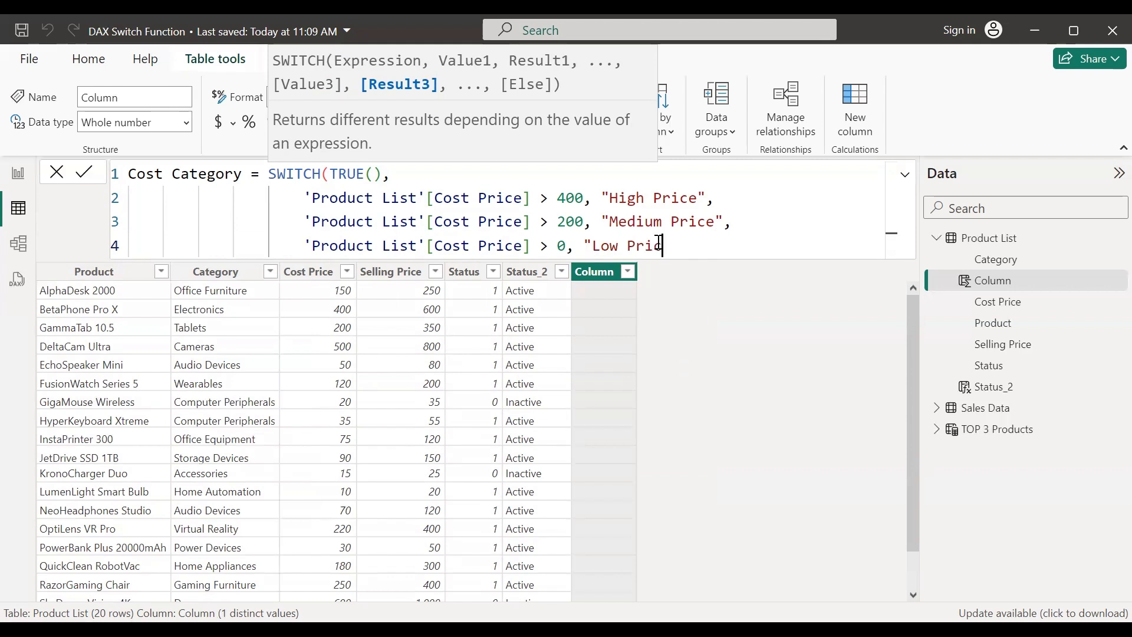
- Close the text string and the SWITCH function, commit the Cost Category formula and check the new column's values
text())
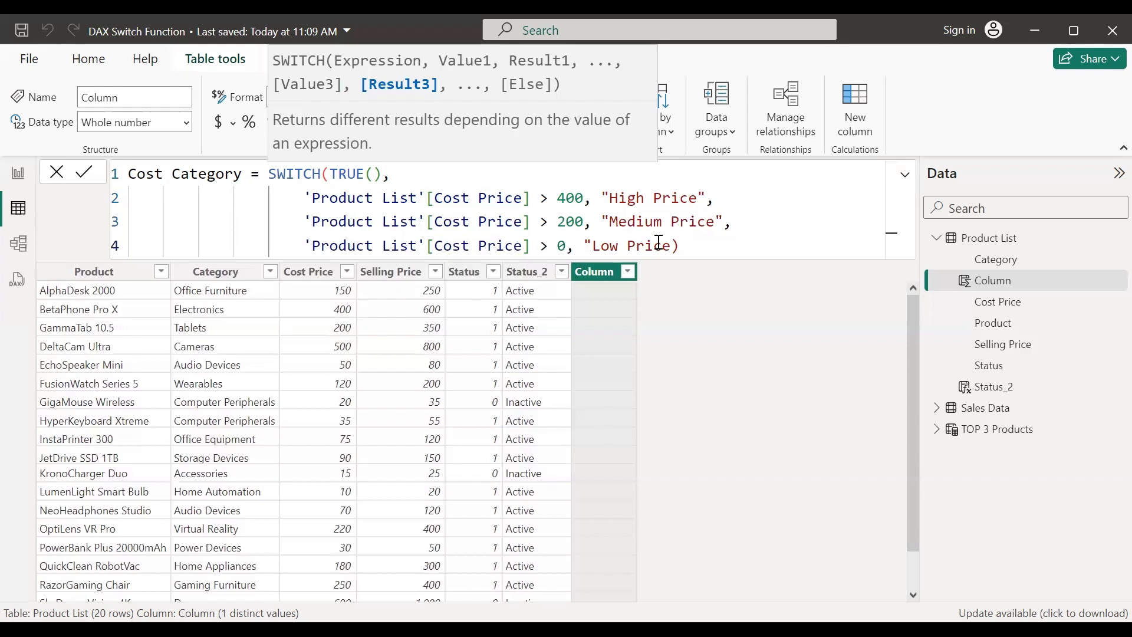
key(BackSpace)
text("))
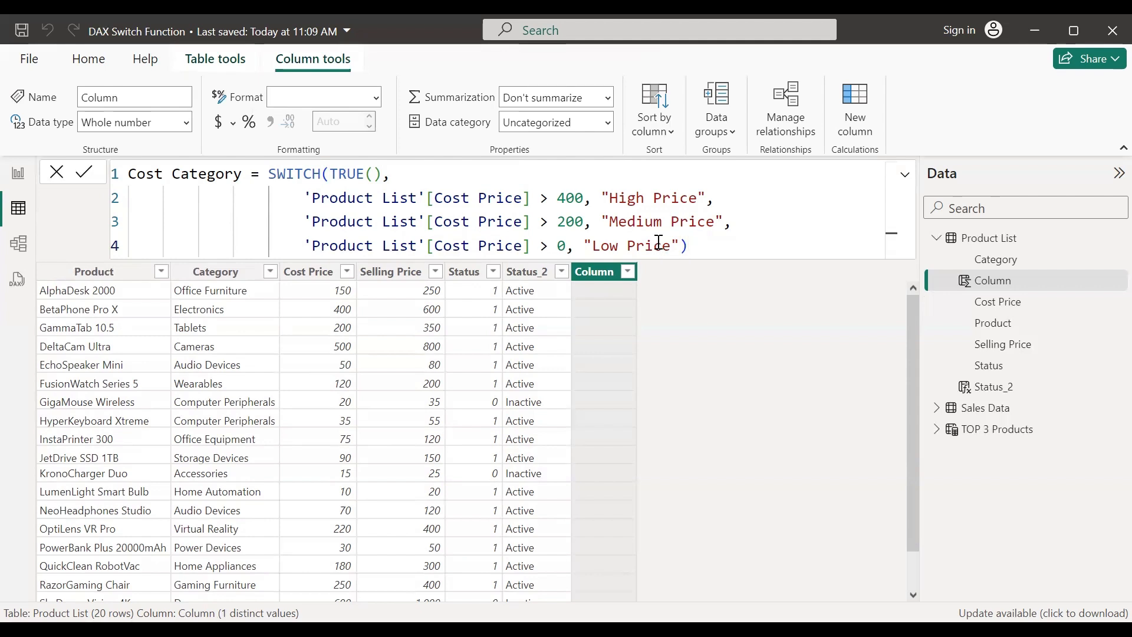
key(Return)
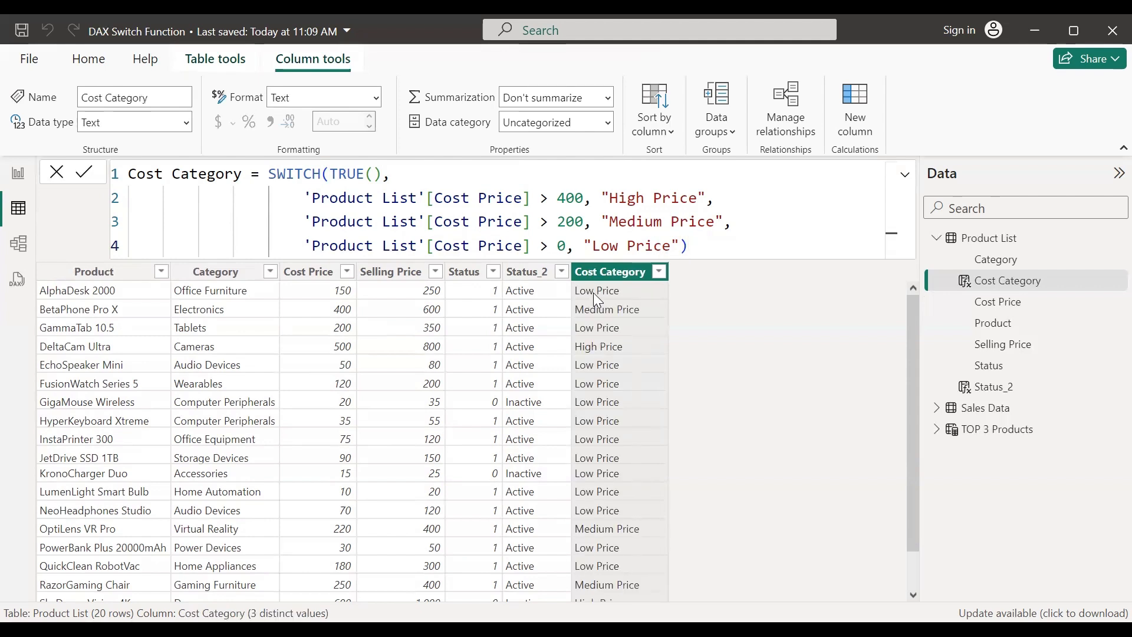
scroll(618, 410, down, 1)
scroll(618, 411, up, 1)
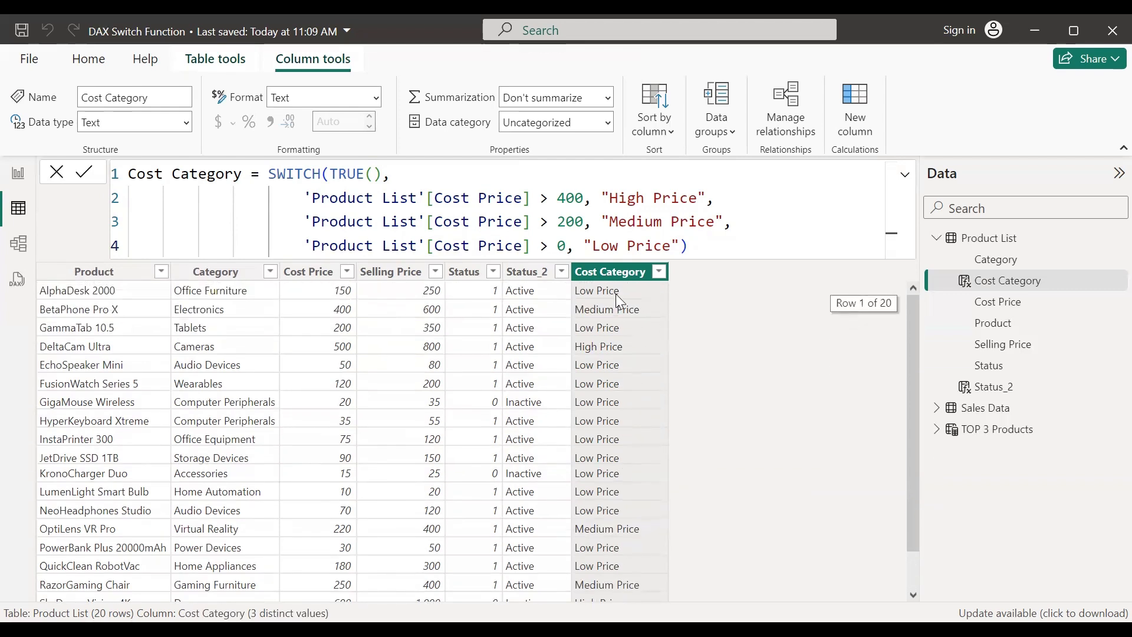